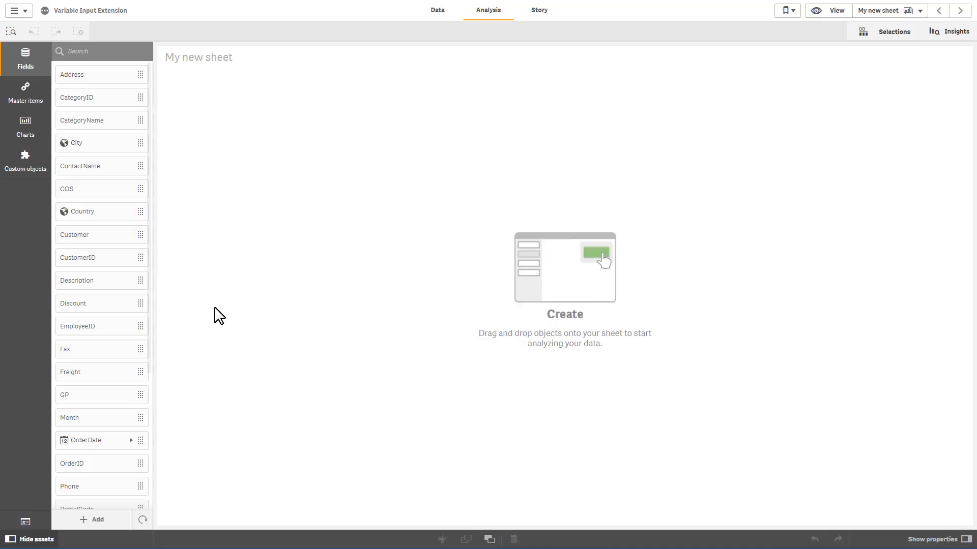
Drag the Sales field onto the sheet as a 1.79M Sum(Sales) KPI and shrink it to a top-left tile.
left_click(28, 167)
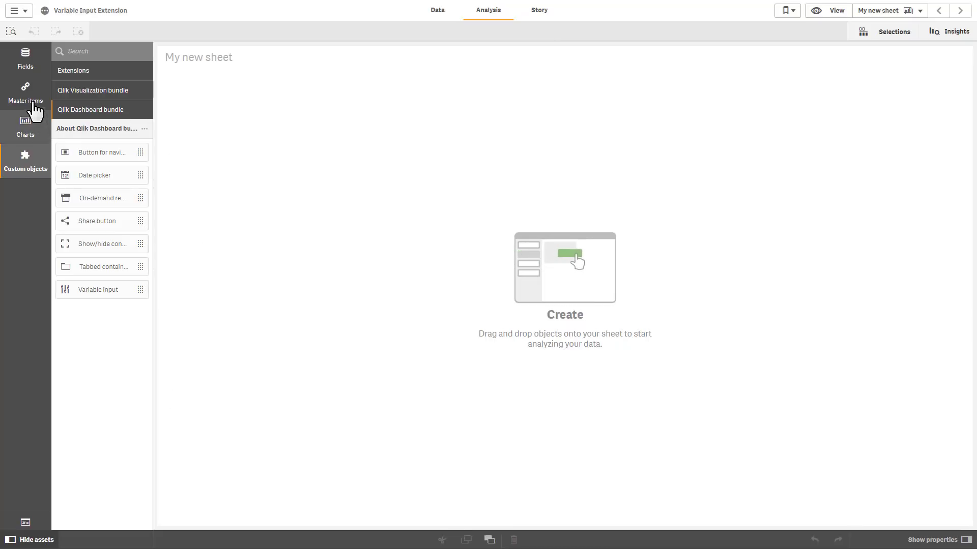
left_click(28, 71)
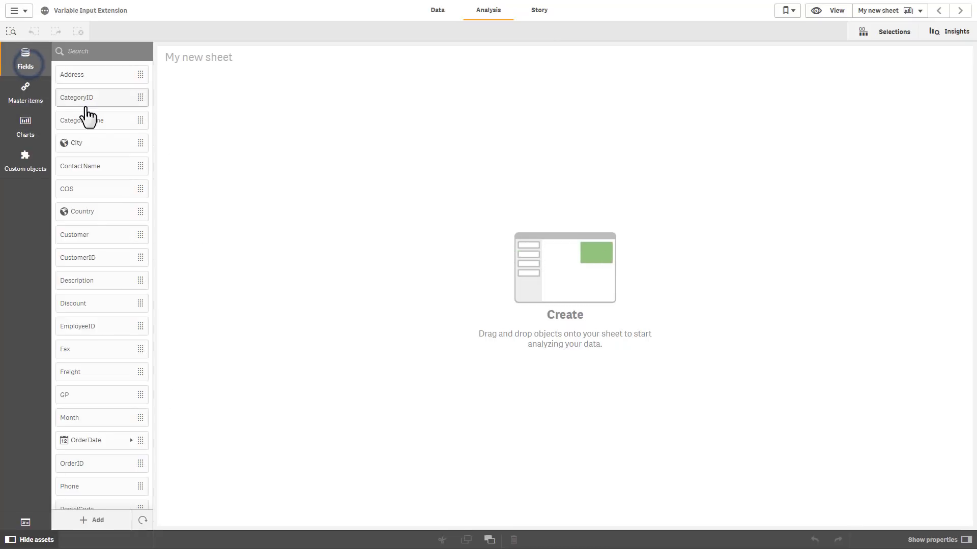
scroll(106, 283, "down", 3)
left_click_drag(73, 488, 312, 250)
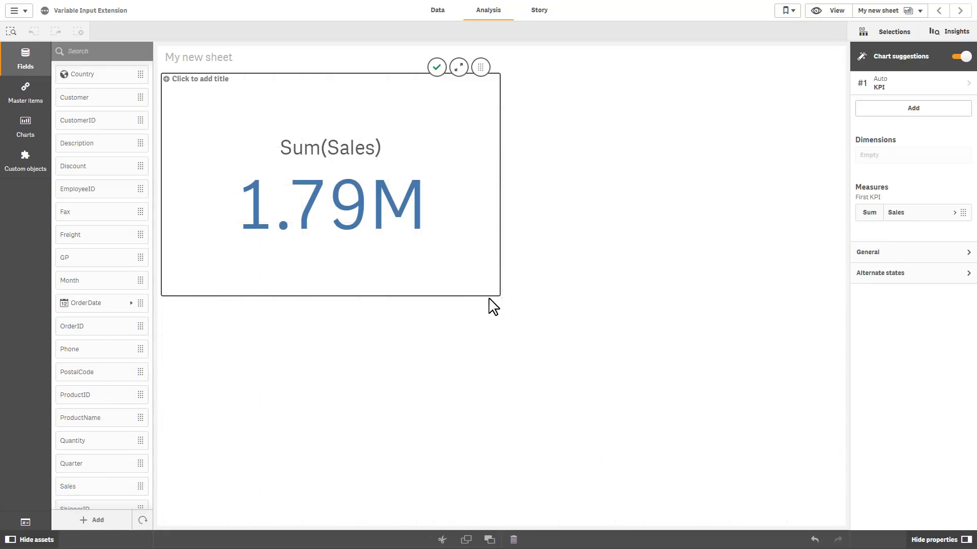
left_click_drag(497, 294, 380, 205)
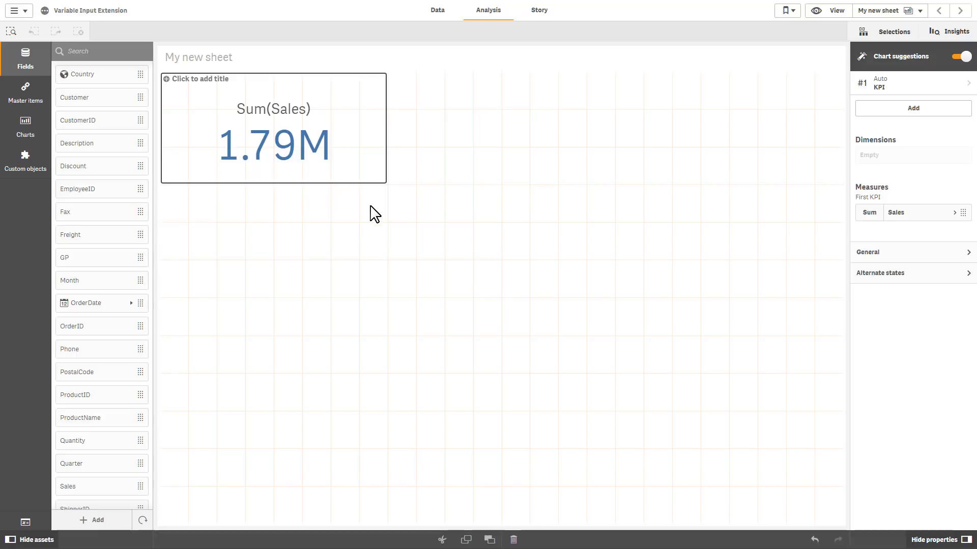
In the Variables dialog, add variable vIncrease with definition 0 and close the dialog.
left_click(29, 522)
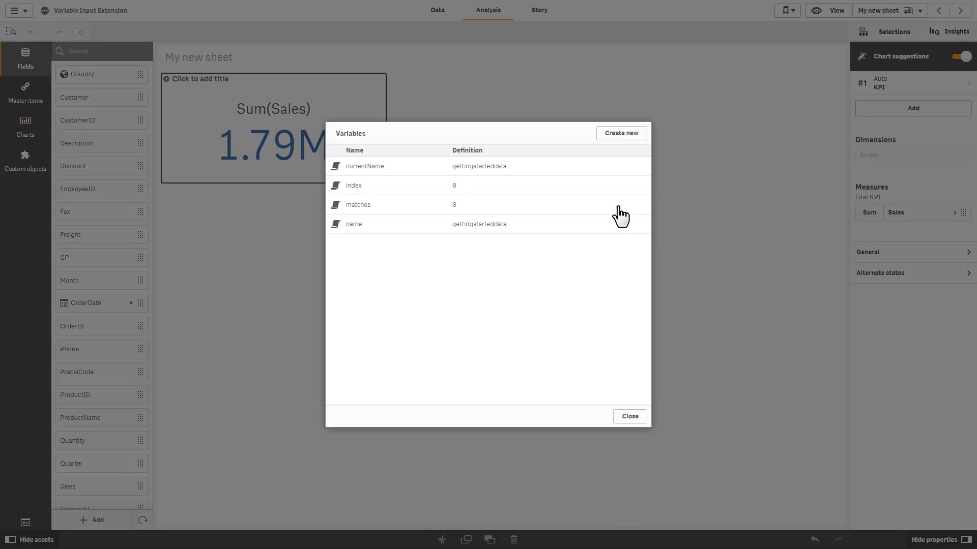
left_click(629, 135)
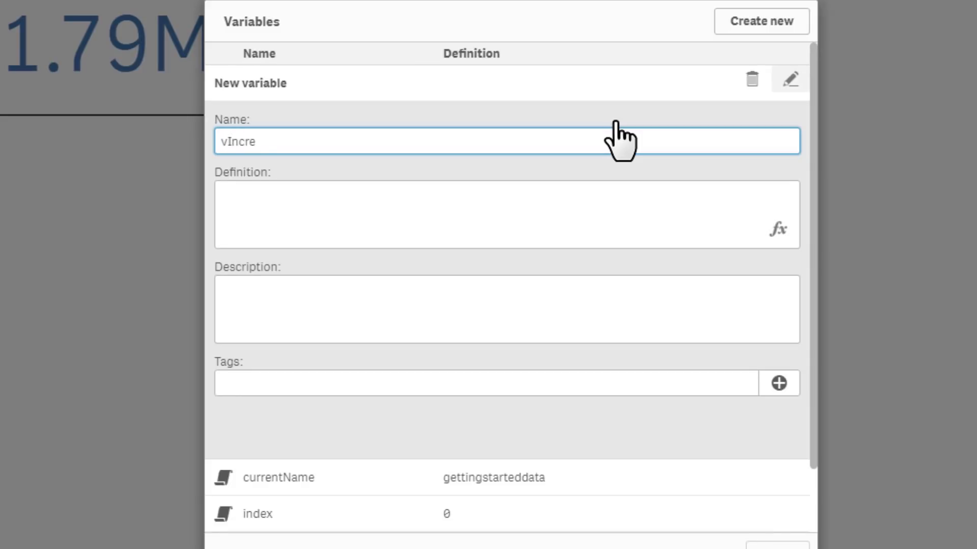
left_click(525, 214)
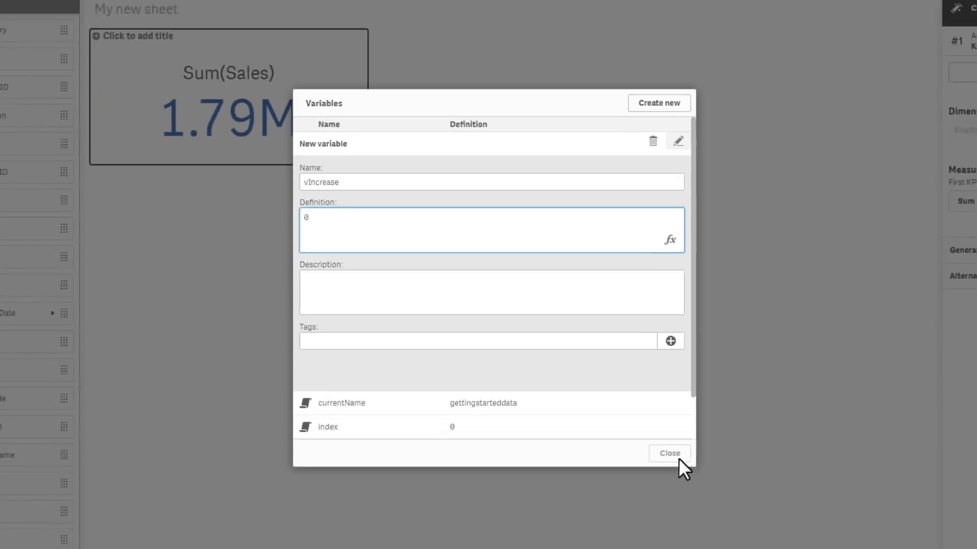
left_click(678, 459)
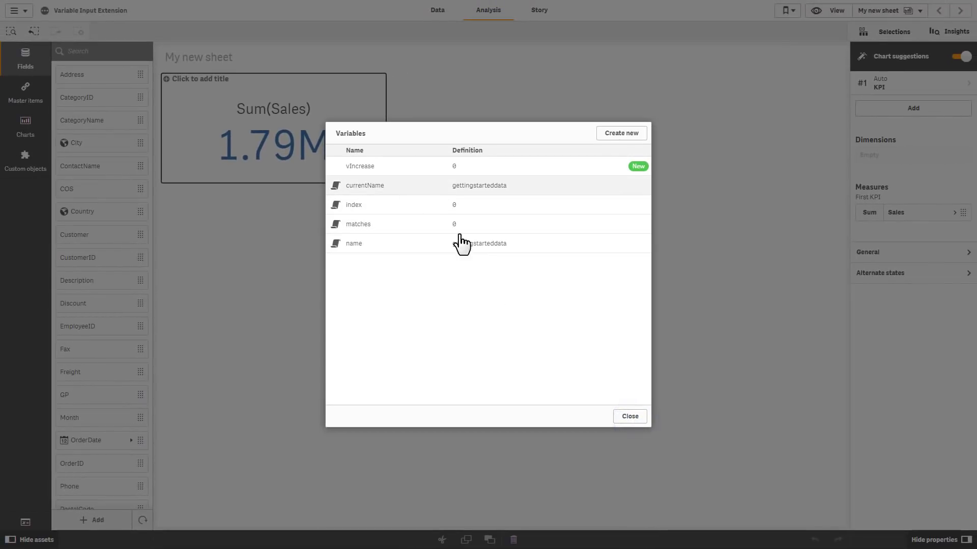
left_click(629, 426)
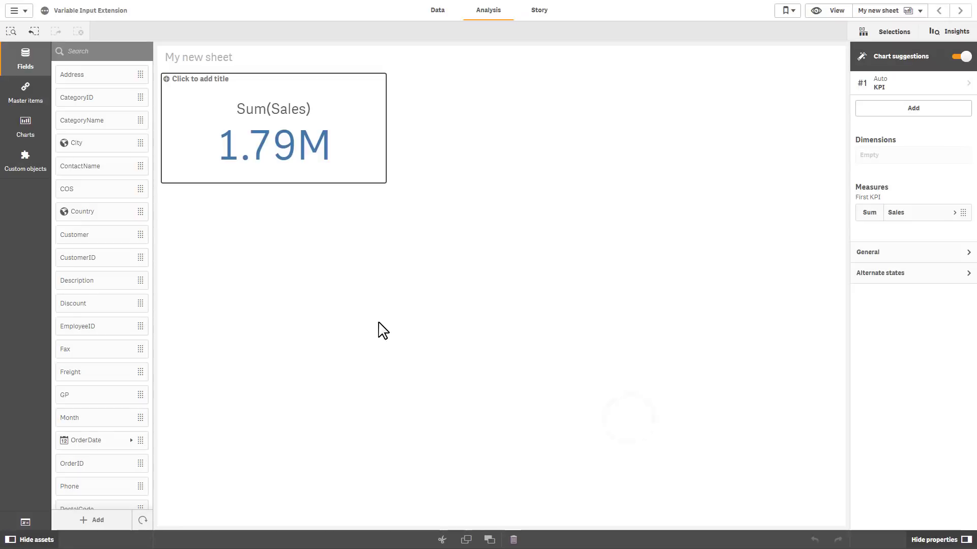
Drag a Variable input object from the custom objects onto the sheet, sized below the KPI.
left_click(42, 162)
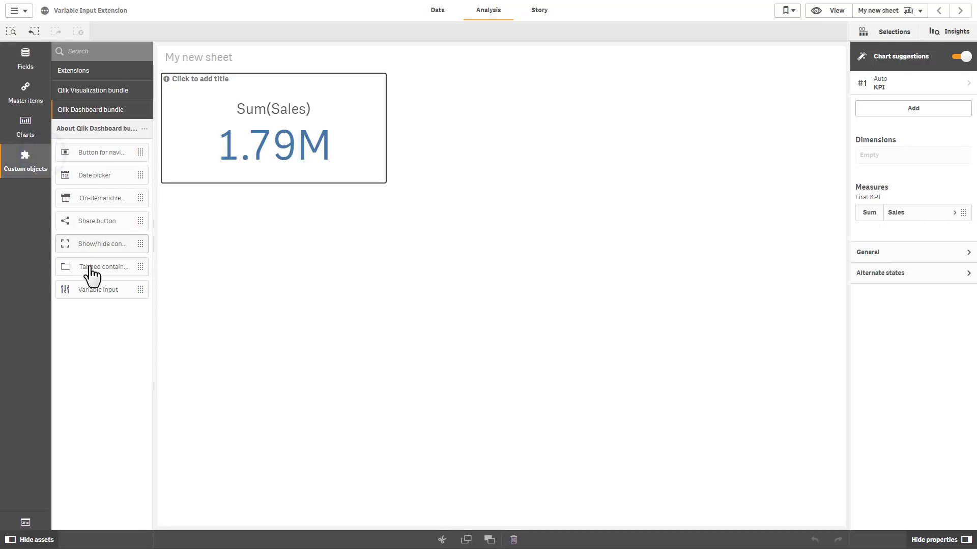
left_click_drag(95, 290, 233, 244)
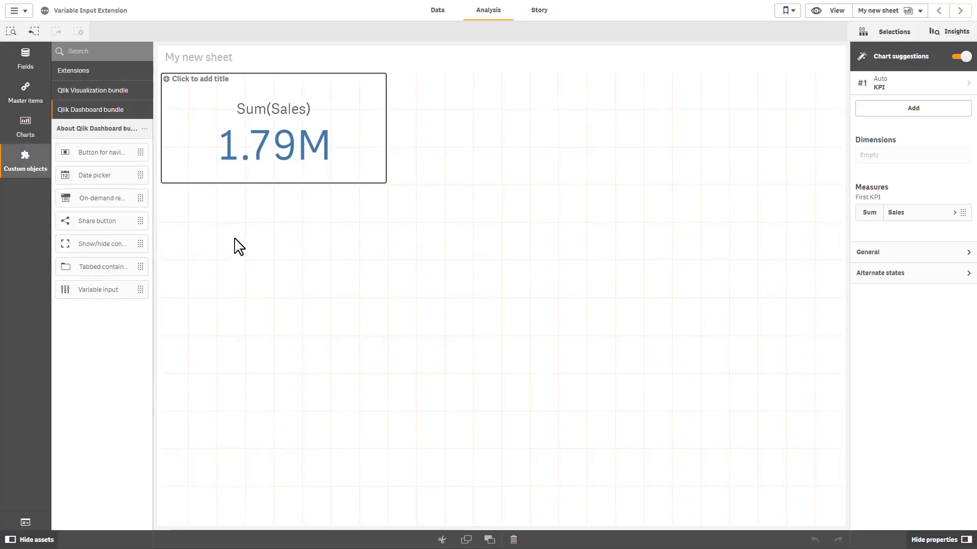
left_click_drag(498, 295, 388, 257)
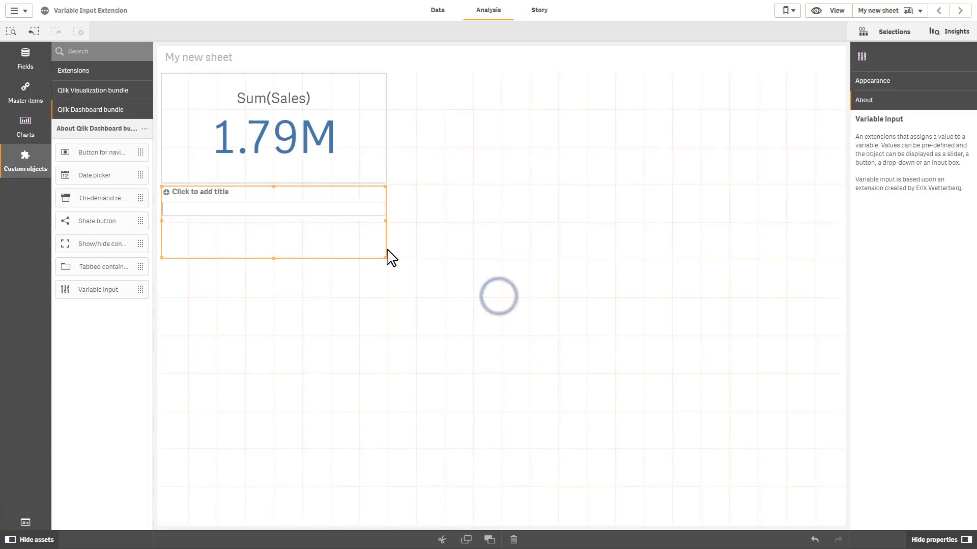
Link the Variable input to the vIncrease variable in its Appearance settings.
left_click(892, 83)
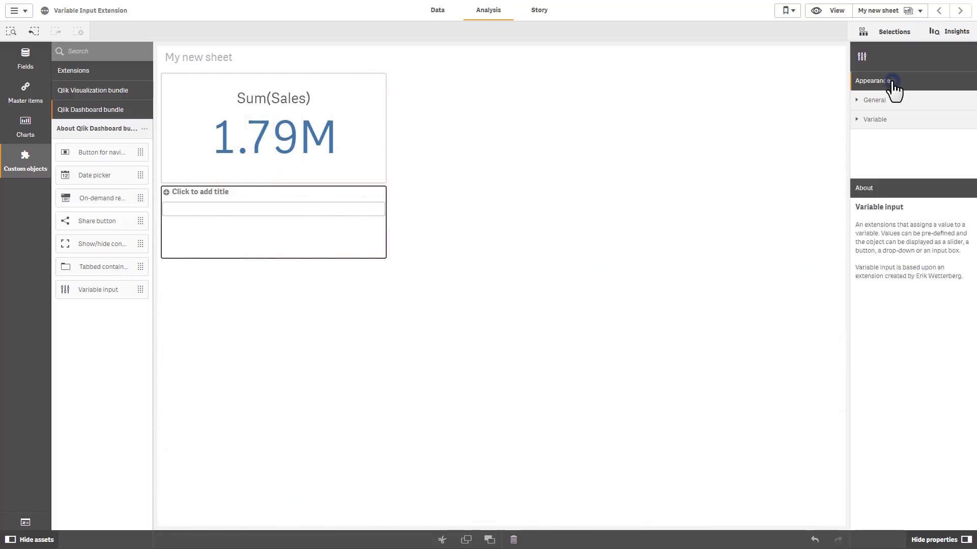
left_click(875, 122)
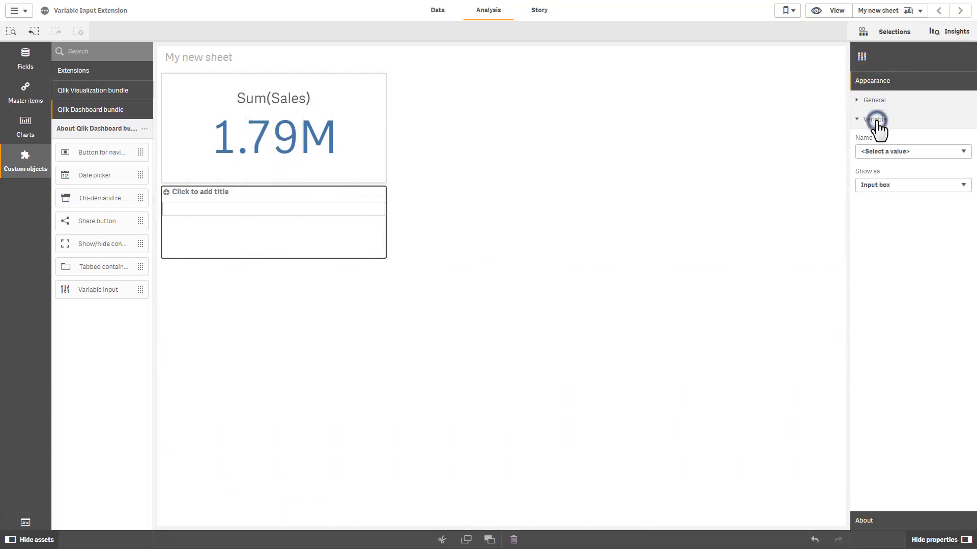
left_click(883, 152)
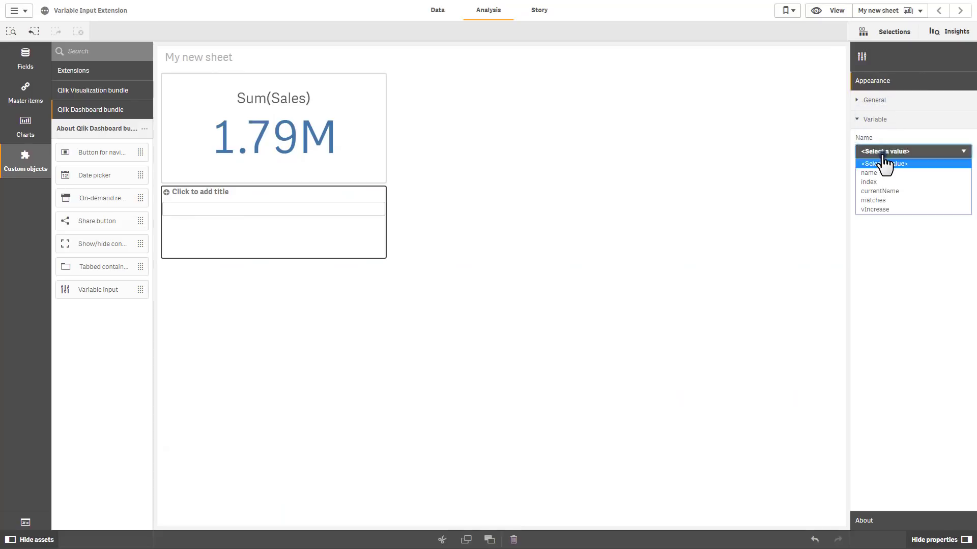
left_click(881, 210)
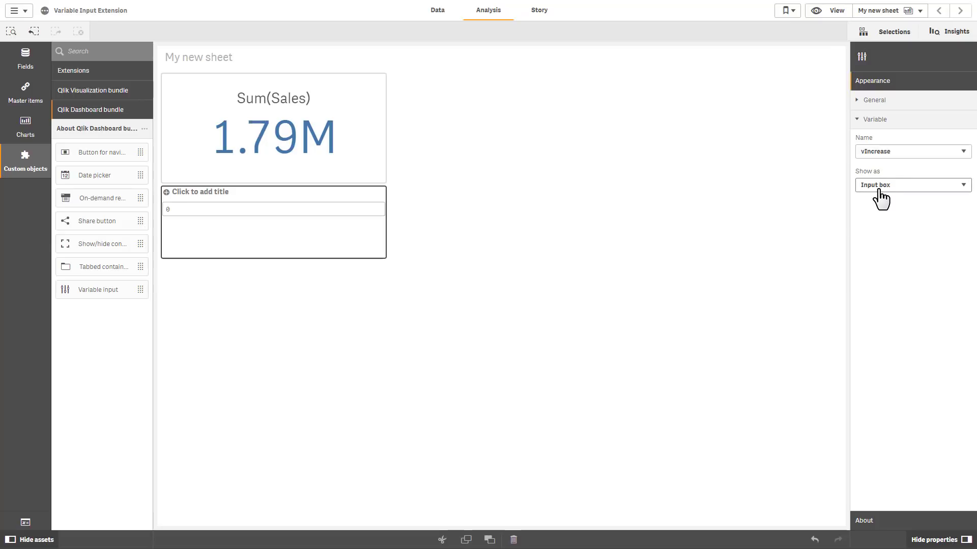
left_click(879, 188)
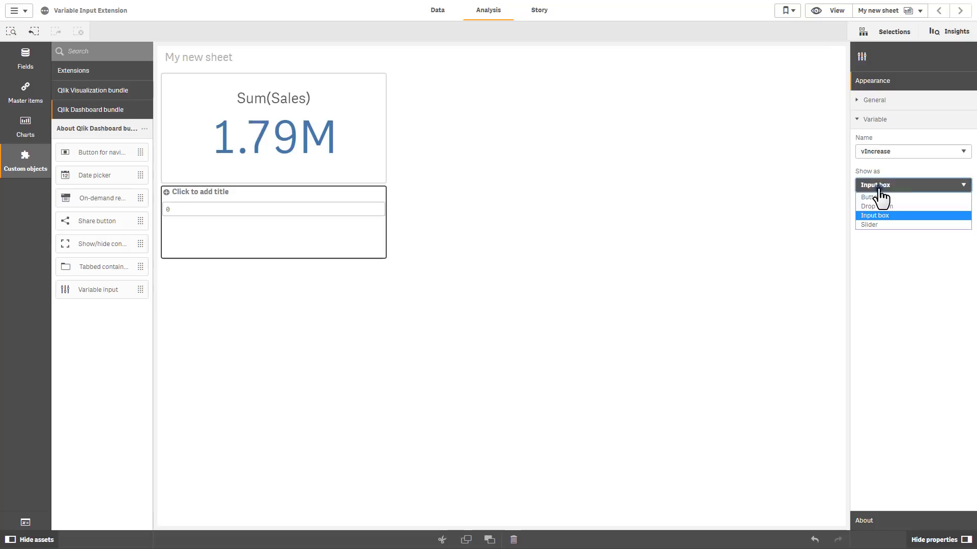
Show vIncrease as a slider that updates its value while sliding.
left_click(887, 223)
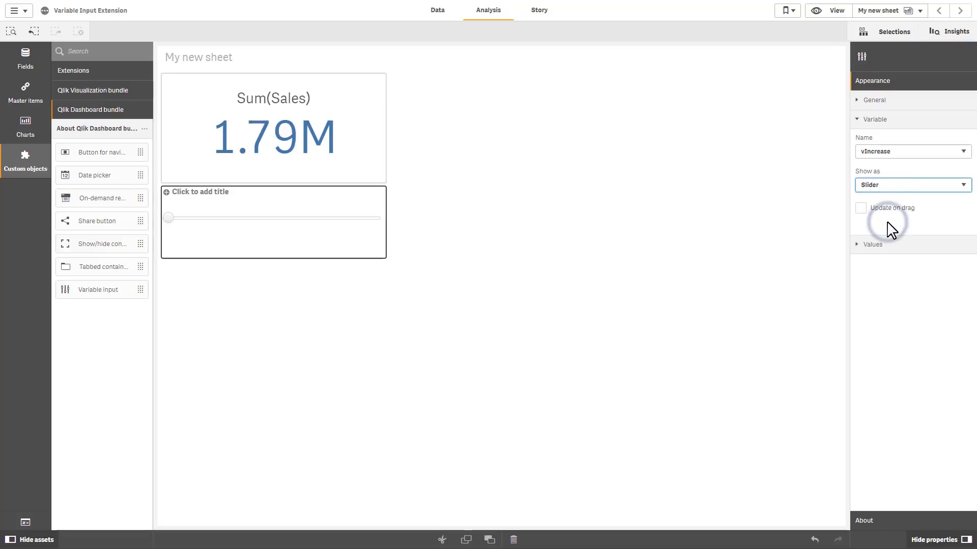
left_click(861, 209)
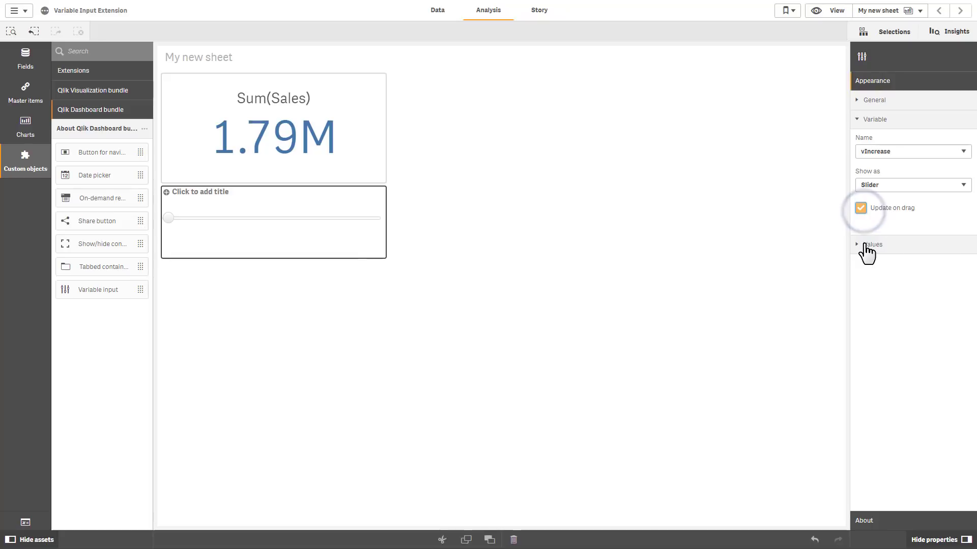
left_click(865, 247)
Set the slider minimum to -100, turn on the slider label, and switch Show titles off.
left_click(864, 277)
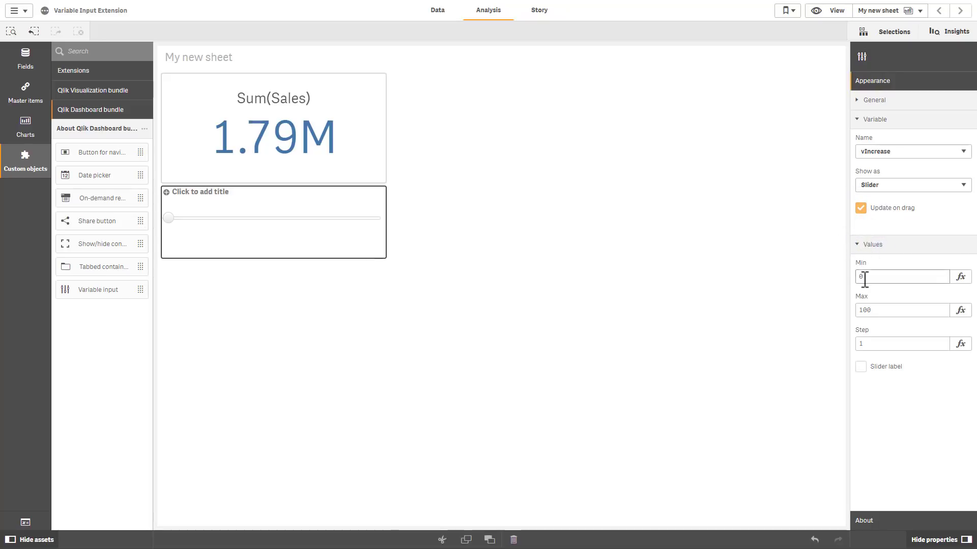
double_click(871, 279)
type("-100")
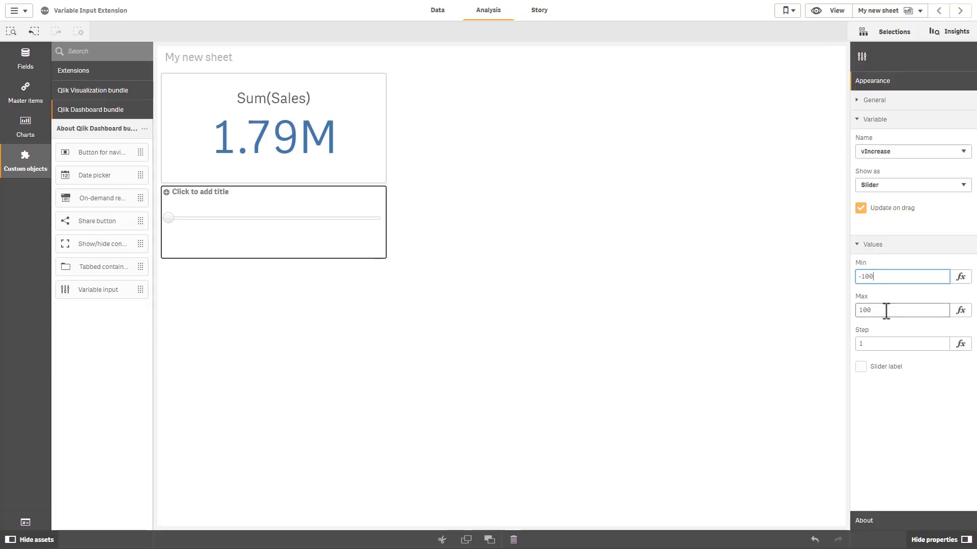
double_click(868, 342)
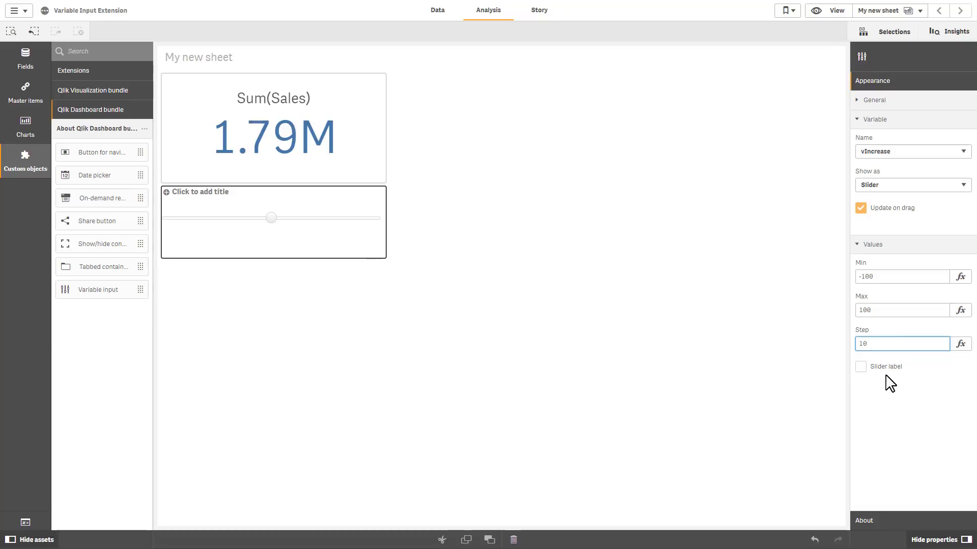
left_click(861, 368)
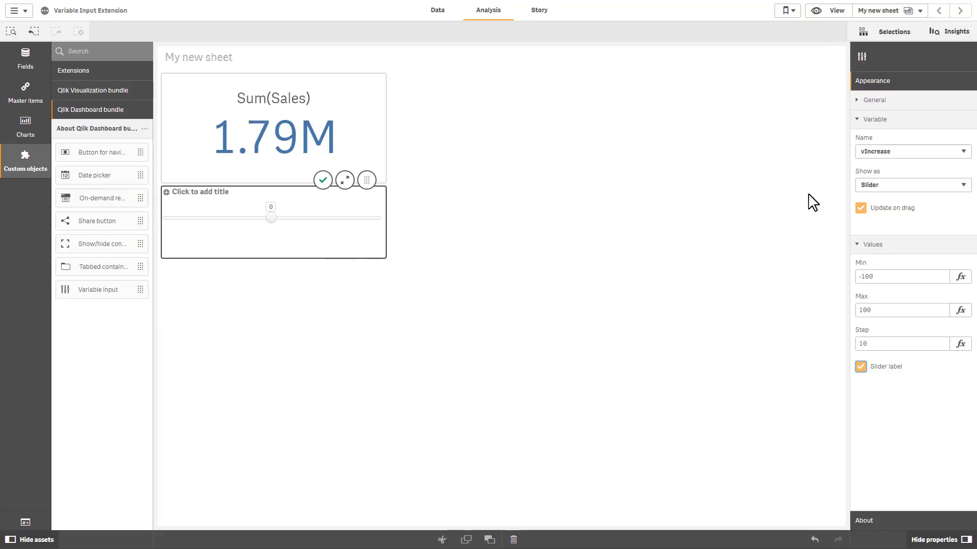
left_click(888, 100)
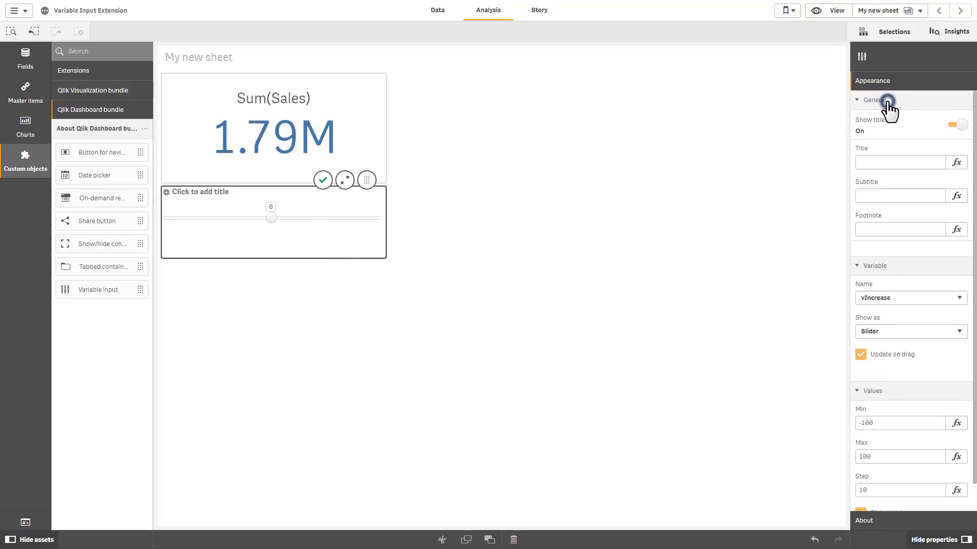
left_click(960, 125)
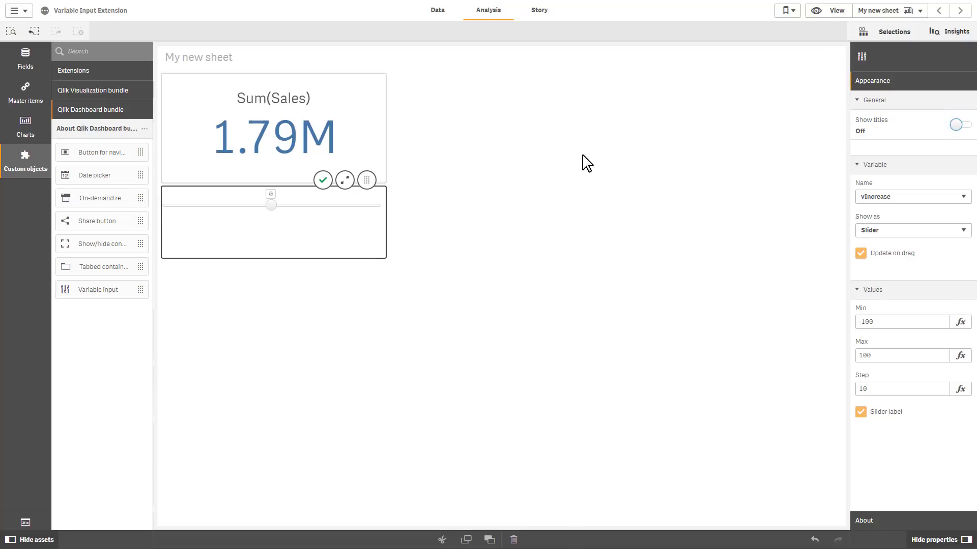
Try the slider in view mode, then return to edit mode and select the Sum(Sales) KPI.
left_click(836, 18)
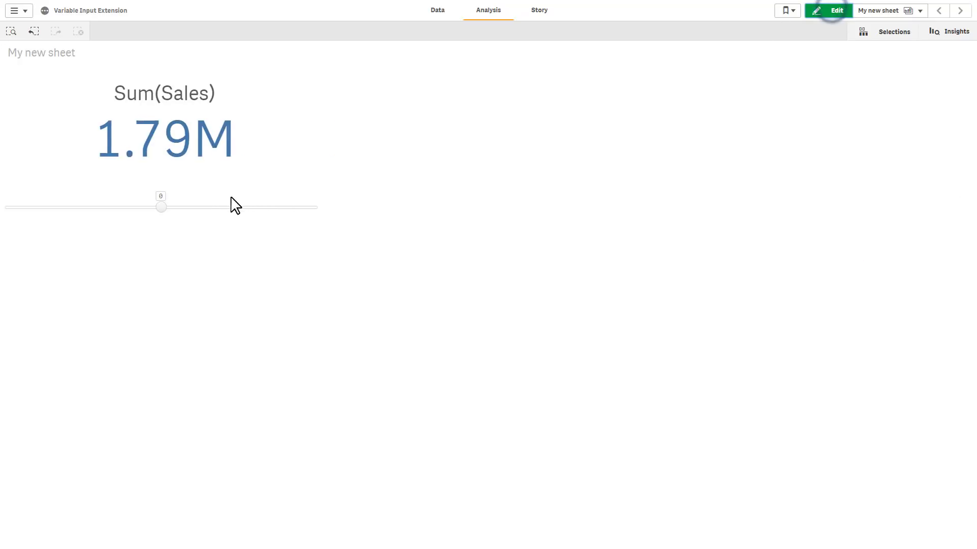
mouse_move(160, 207)
left_mouse_down()
mouse_move(211, 208)
mouse_move(81, 209)
mouse_move(166, 210)
left_mouse_up()
left_click(837, 12)
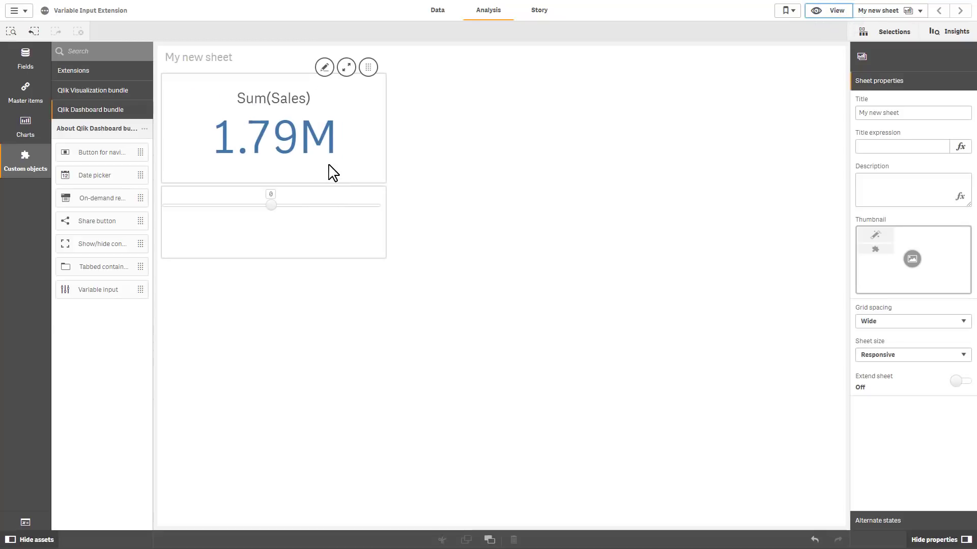
left_click(304, 153)
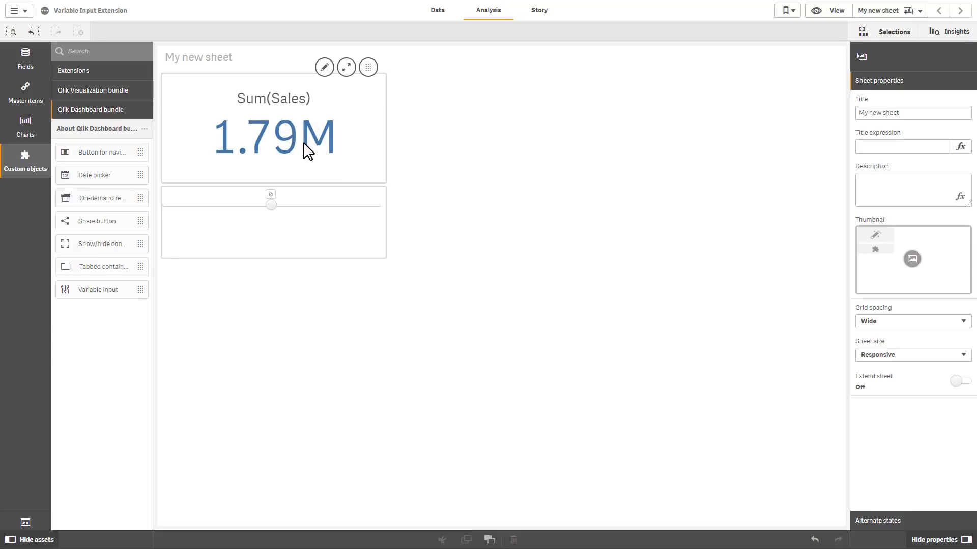
Set the Sum Sales measure's number formatting to Money so it reads $1,785,036.19.
left_click(324, 66)
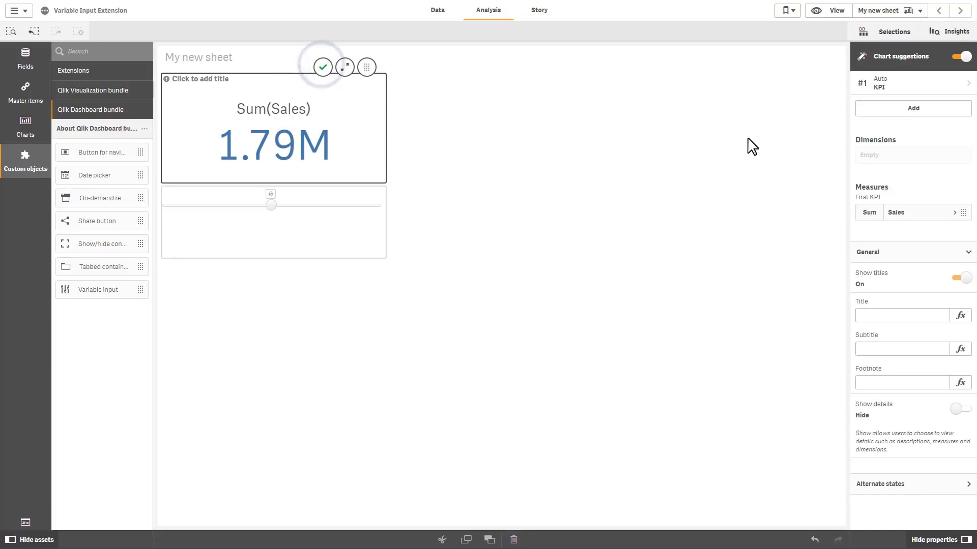
left_click(893, 214)
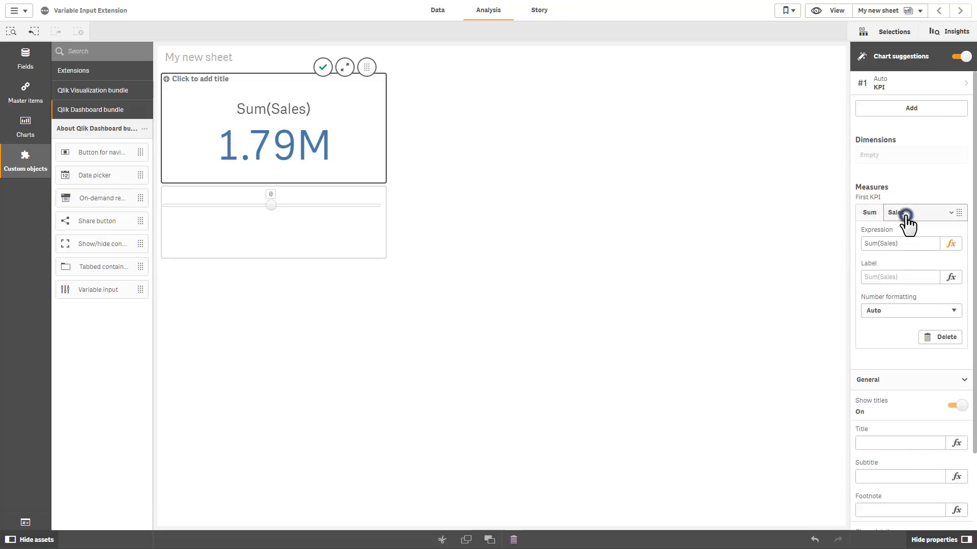
left_click(885, 310)
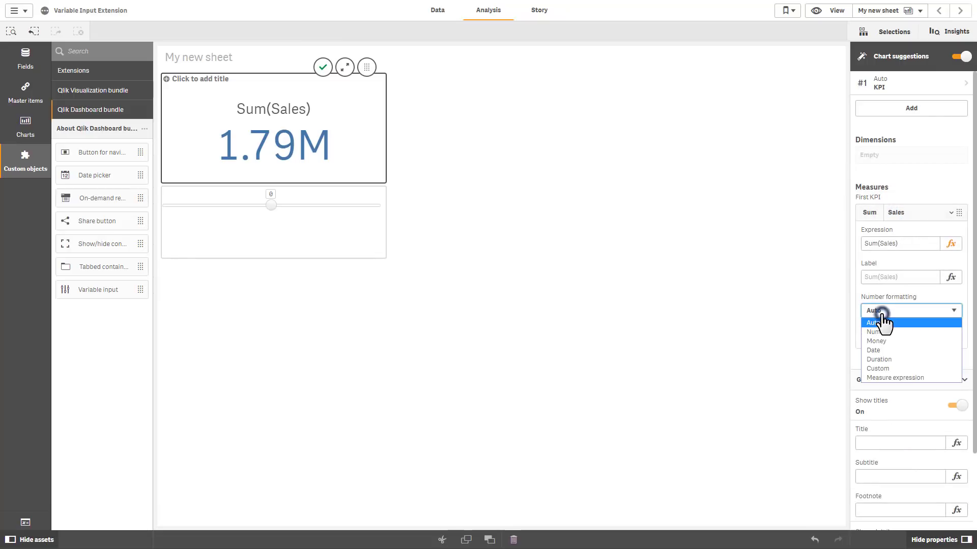
left_click(882, 340)
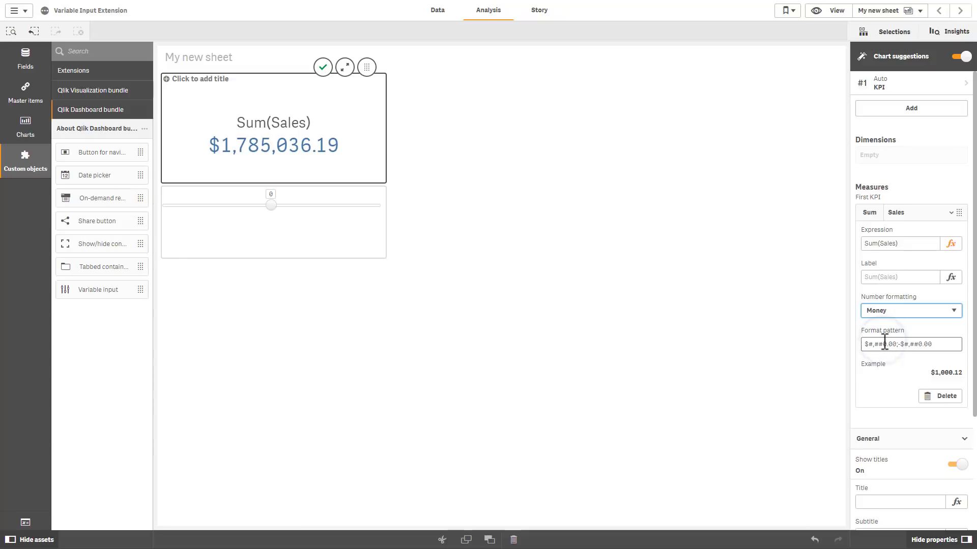
Change the KPI expression to Sum(Sales) + $(vIncrease) and apply it.
left_click(947, 243)
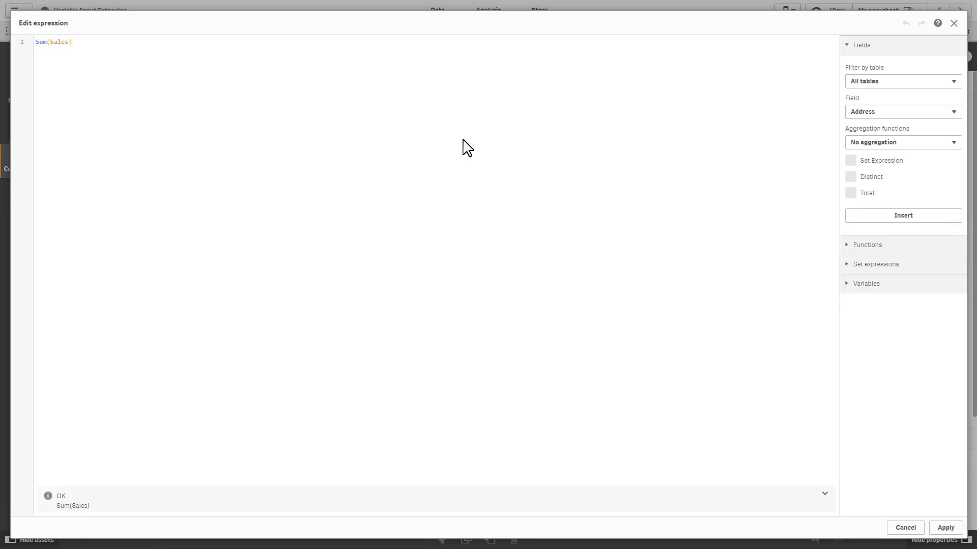
type("+")
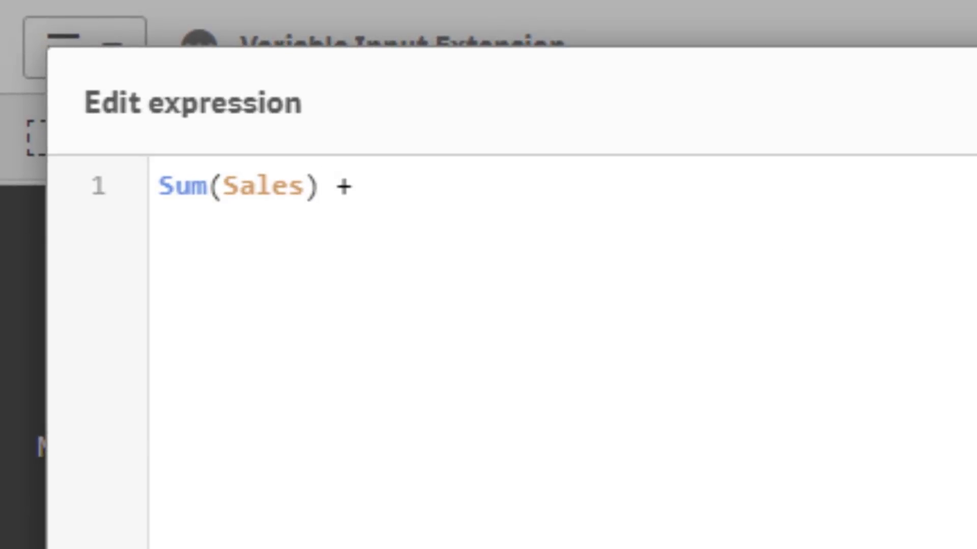
type(" $(v")
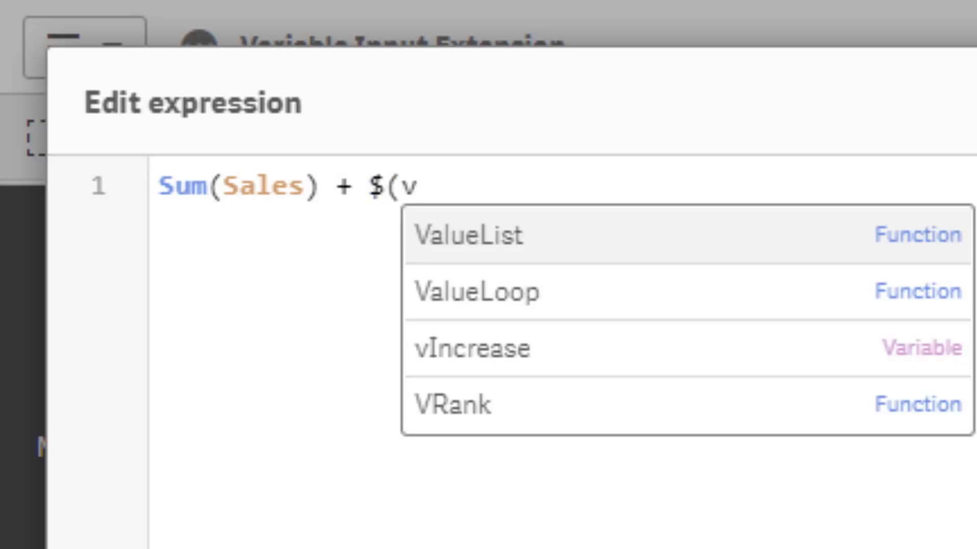
key("Down")
key("Down")
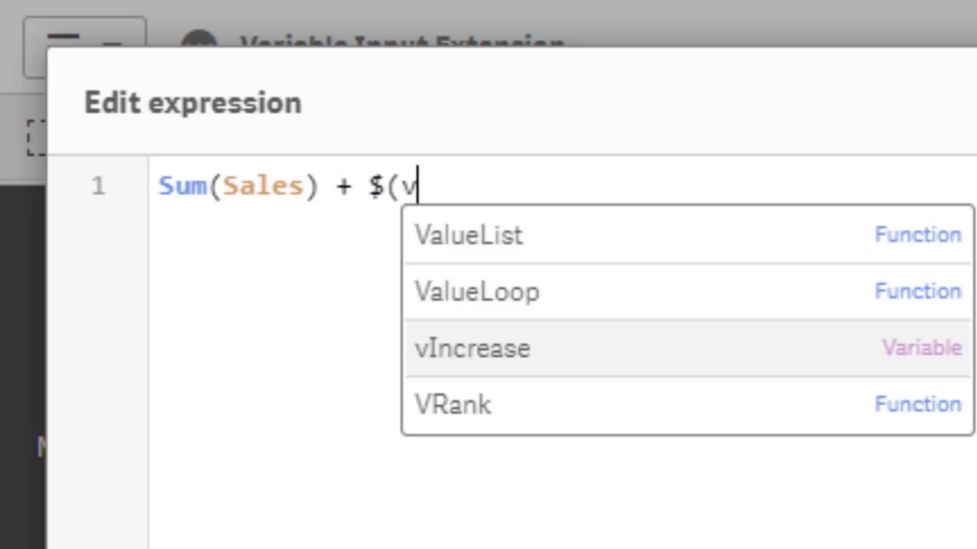
key("Return")
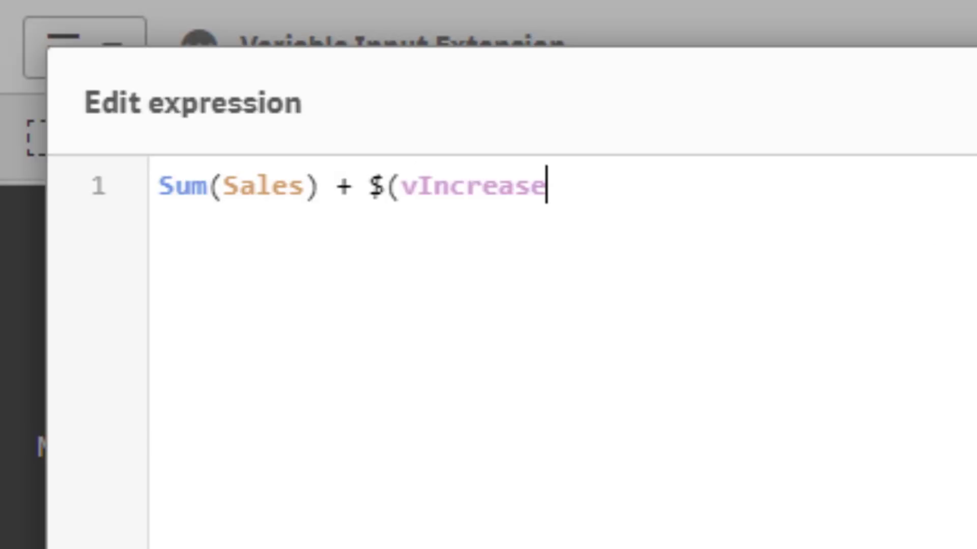
type(")")
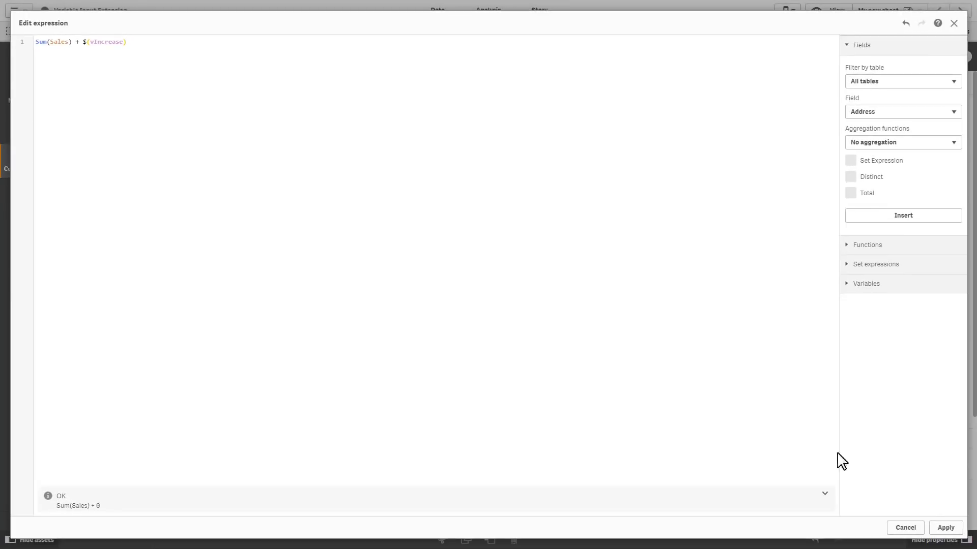
left_click(945, 528)
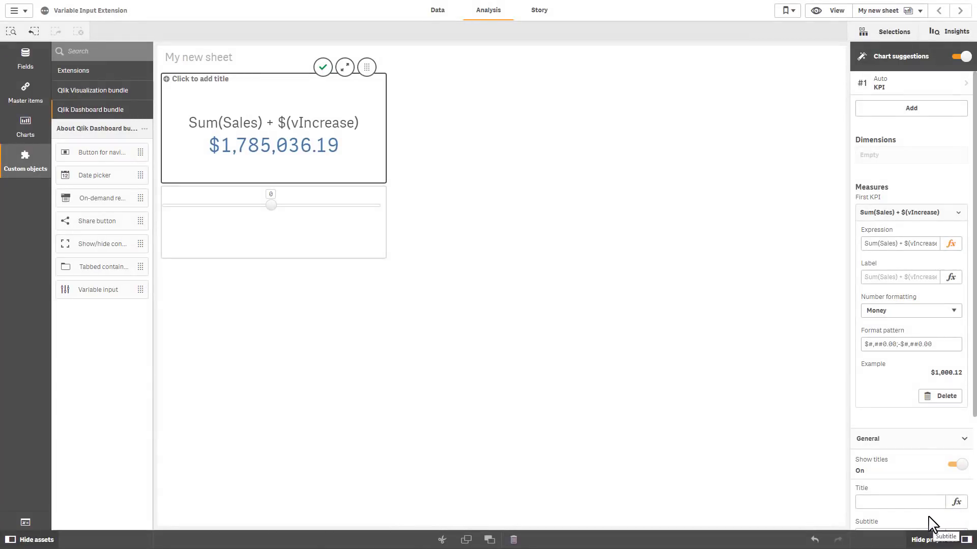
Enter 'Future Sales' as the measure label, then view the sheet with the slider at 0.
left_click(879, 276)
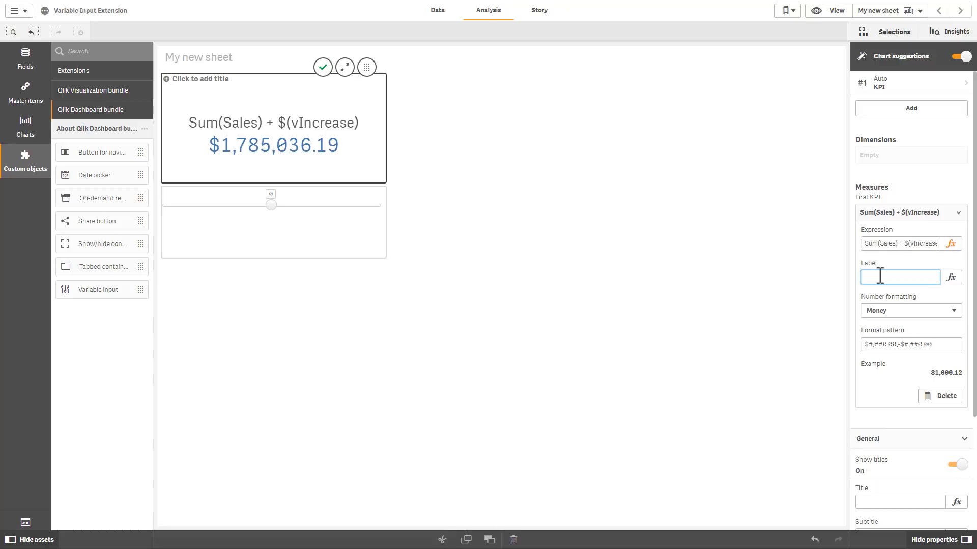
type("Future Sales")
key("Return")
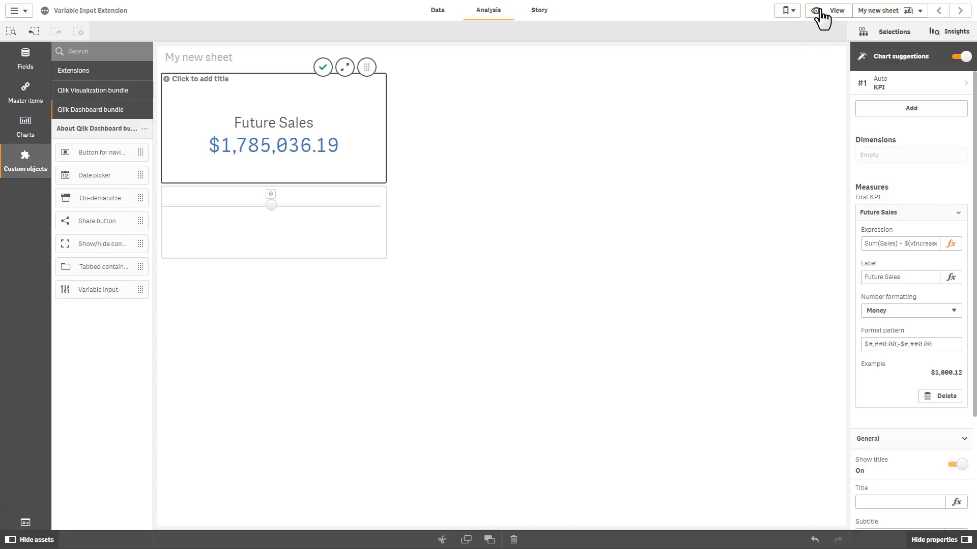
left_click(820, 14)
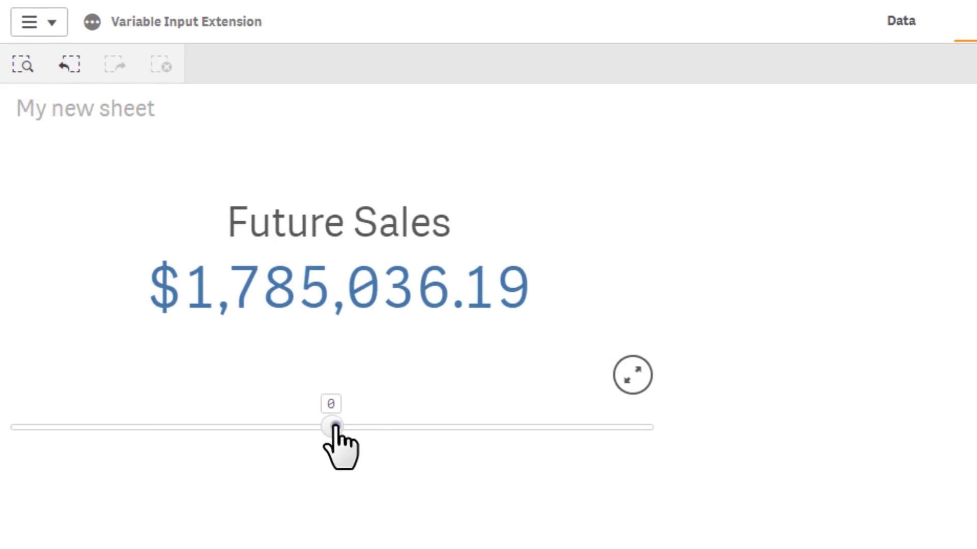
Drag the vIncrease slider from 0 to 10 so Future Sales reads $1,785,046.19.
mouse_move(333, 427)
left_mouse_down()
mouse_move(580, 436)
mouse_move(131, 420)
mouse_move(83, 427)
mouse_move(405, 434)
mouse_move(336, 434)
left_mouse_up()
mouse_move(337, 433)
left_mouse_down()
mouse_move(640, 433)
mouse_move(312, 442)
mouse_move(74, 430)
mouse_move(351, 431)
left_mouse_up()
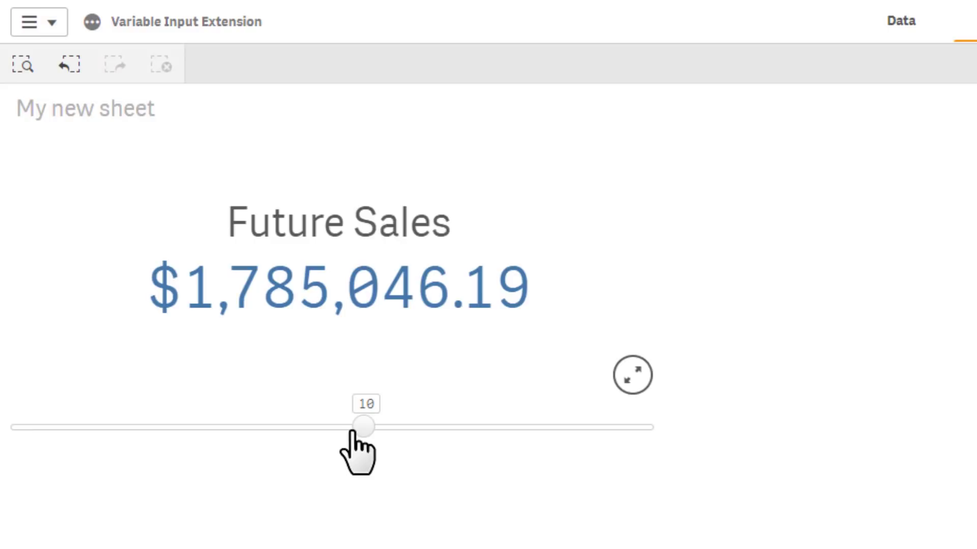